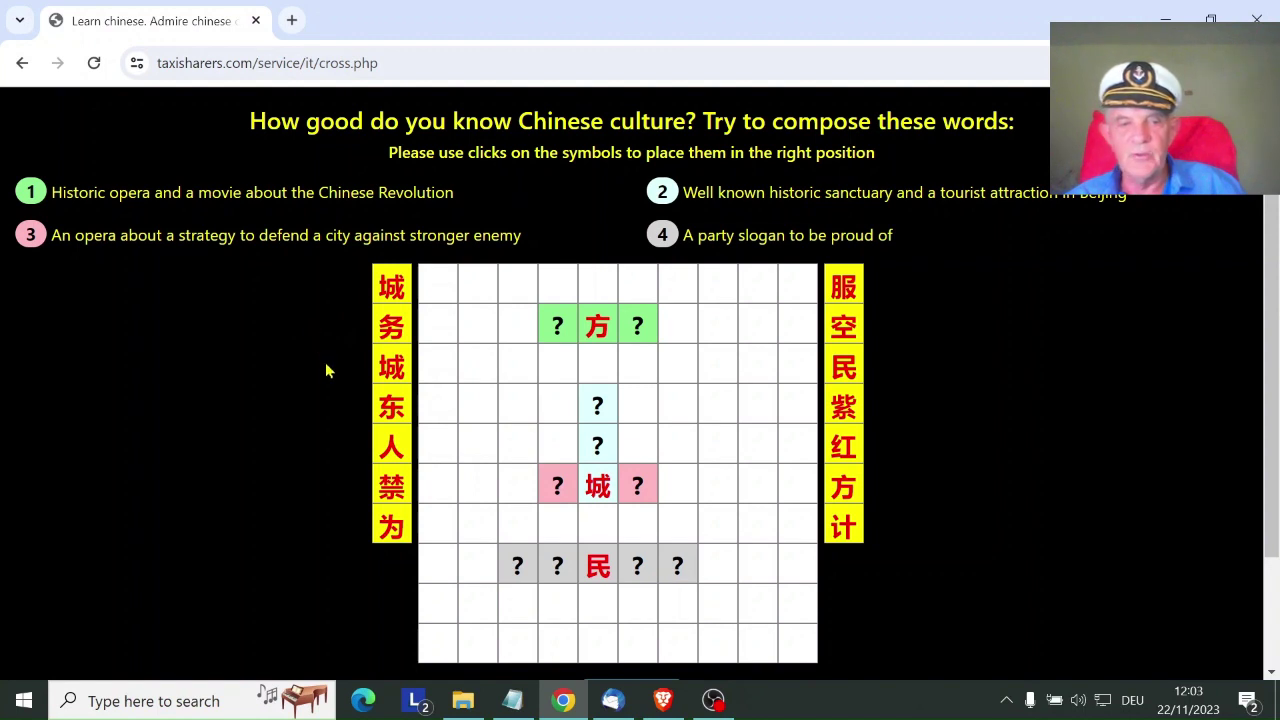
# Step: Complete the first crossword word by placing 东 before 方 and 红 after it
pyautogui.click(388, 410)
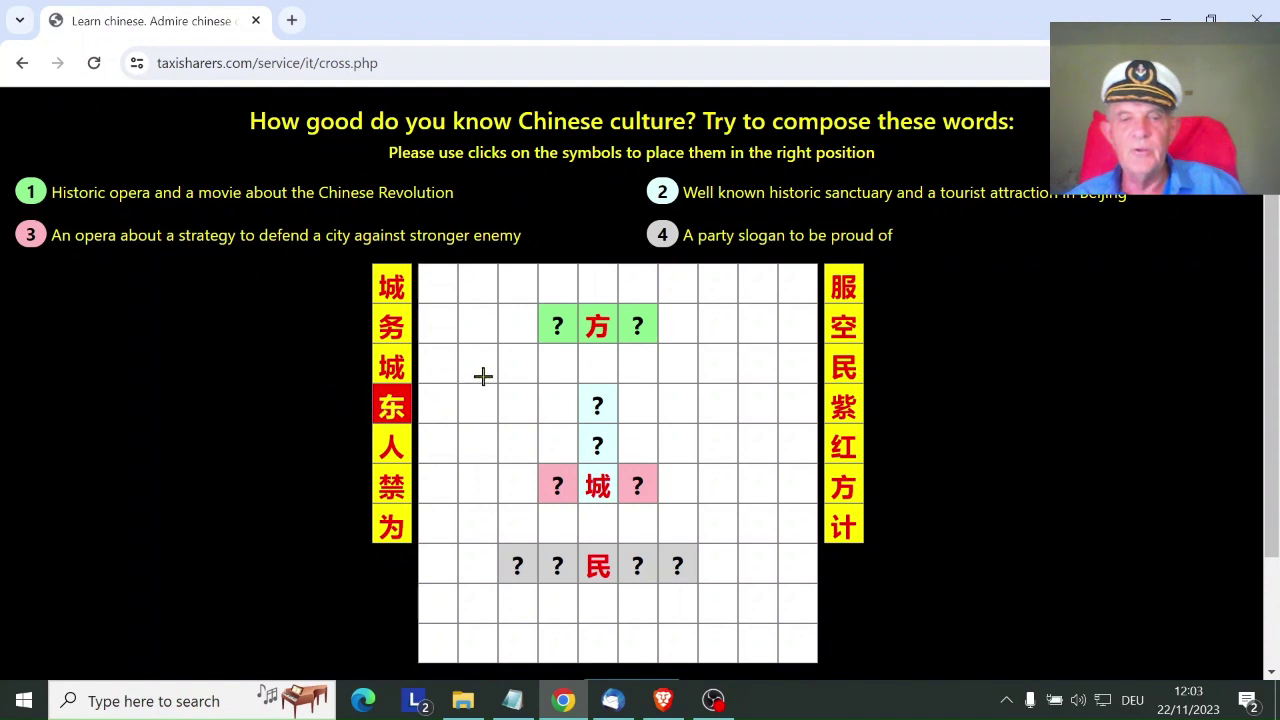
pyautogui.click(559, 334)
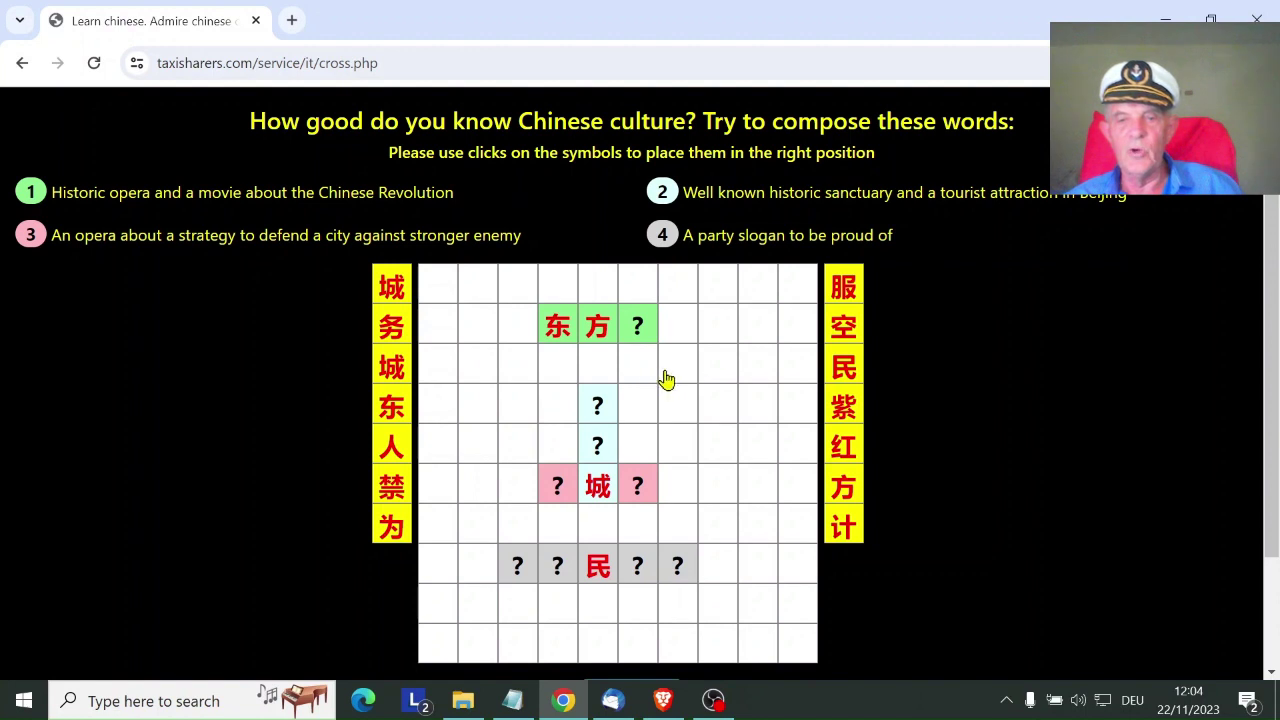
pyautogui.click(845, 452)
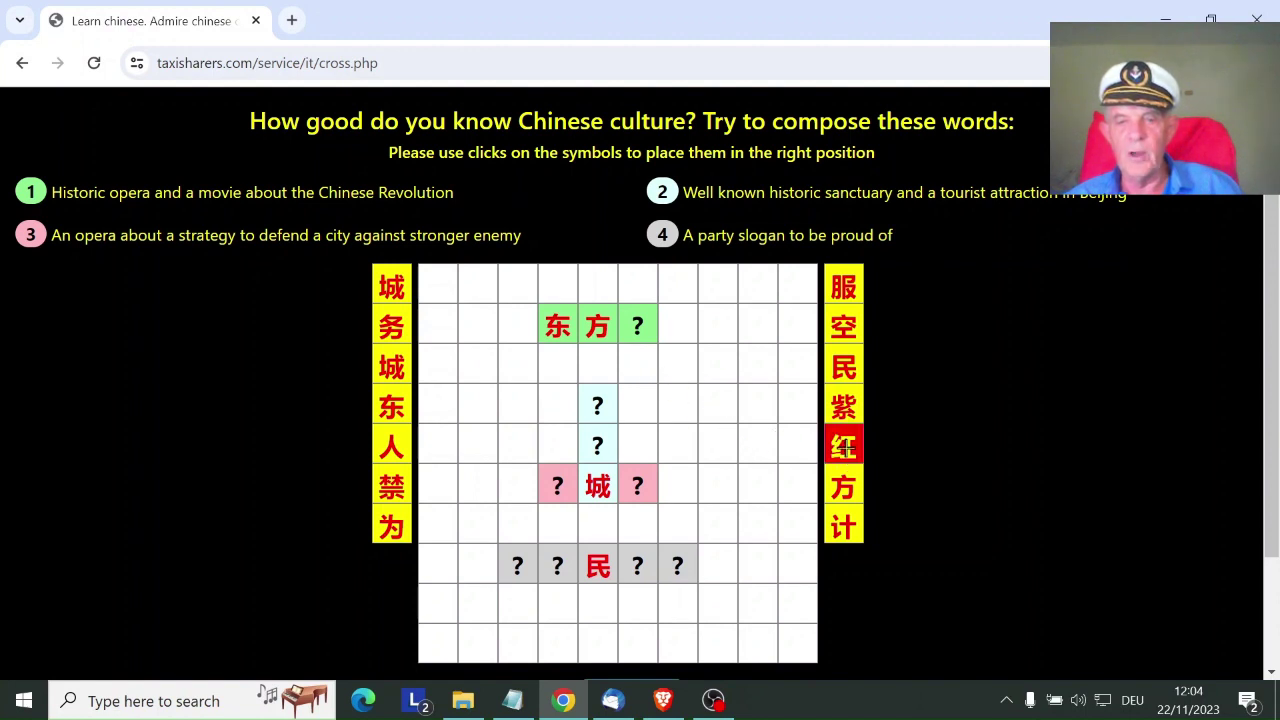
pyautogui.click(645, 328)
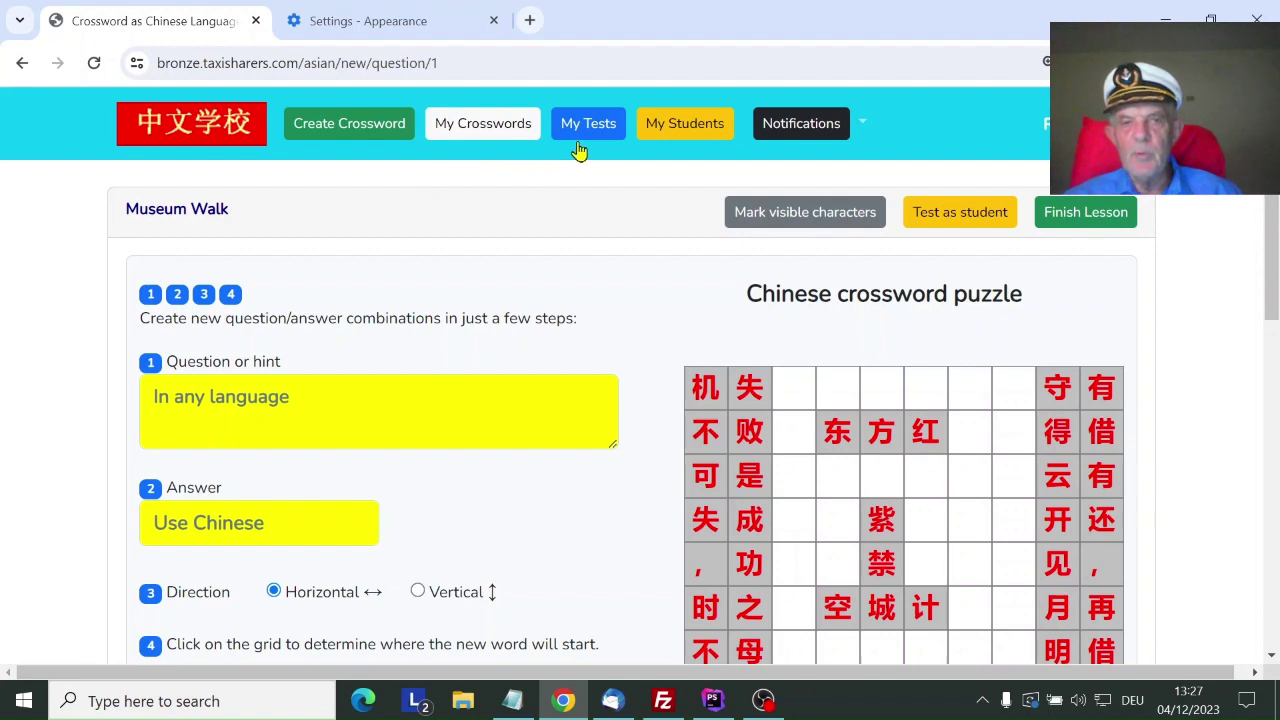
# Step: Enter the hint "Phrase excluding some people on the 30. night. (Do you know what night it is)?" with the answer 三十晚上无外人
pyautogui.click(818, 147)
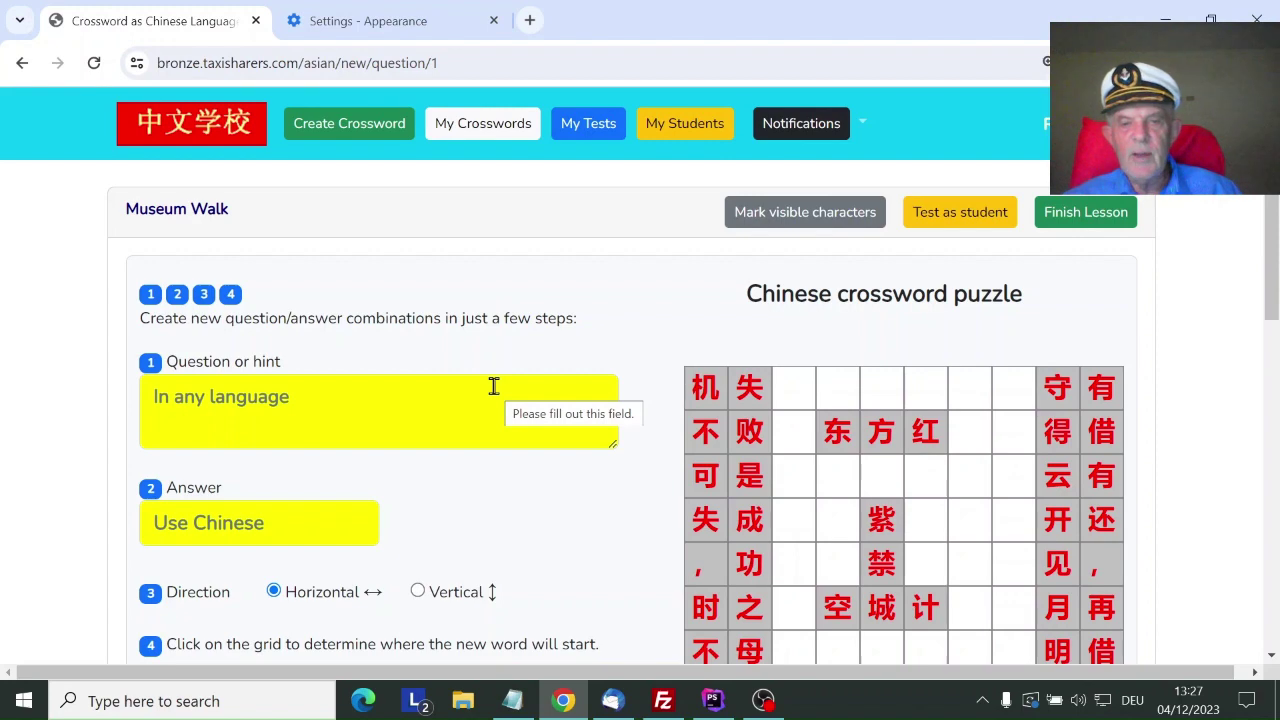
pyautogui.scroll(-1, 494, 386)
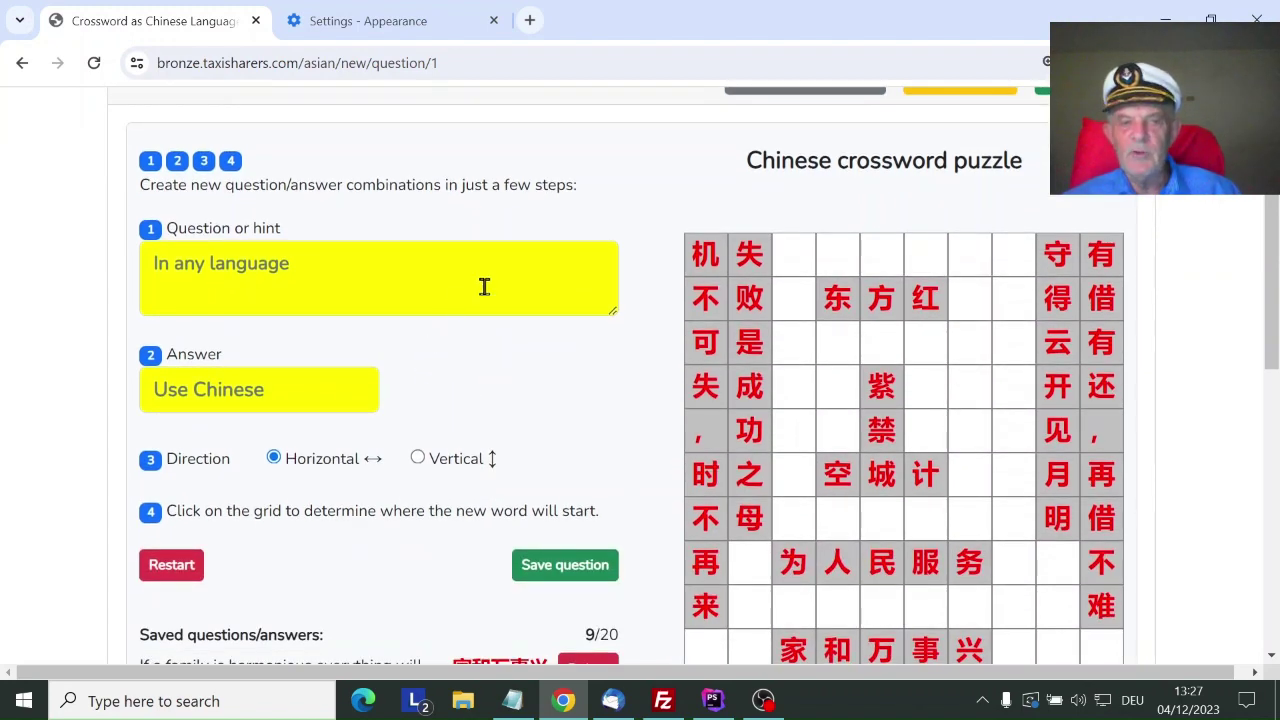
pyautogui.click(438, 283)
pyautogui.write('Phrase excluding some people on the 30. night. (Do you know what night it is)?')
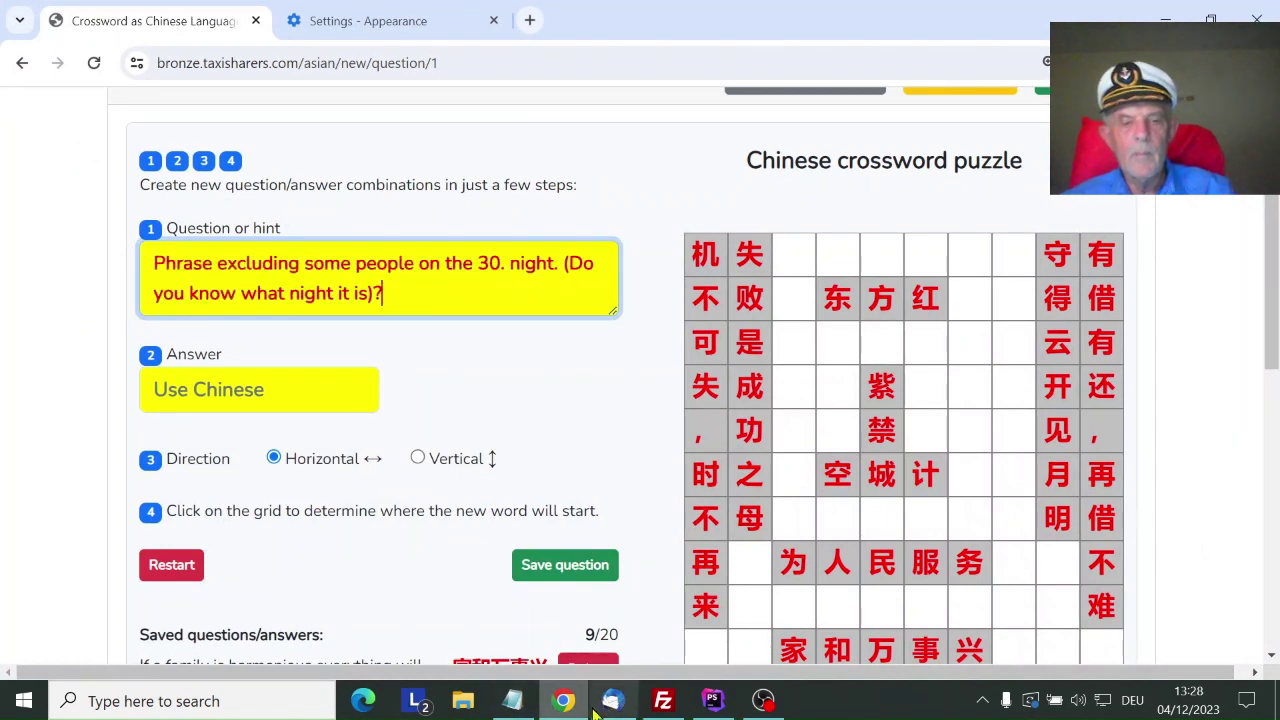
pyautogui.press('Tab')
pyautogui.write('三十晚上无外人')
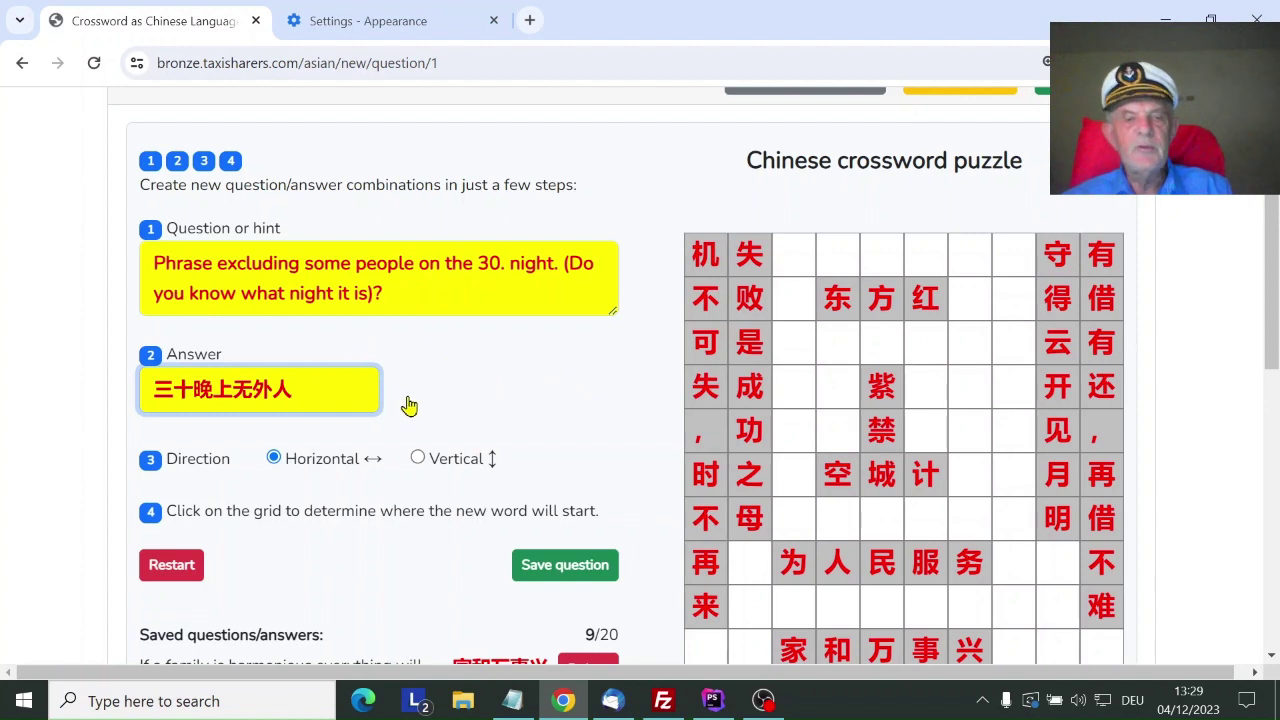
# Step: Place the answer vertically, starting in the grid's top row directly before 守, and save the question
pyautogui.click(418, 458)
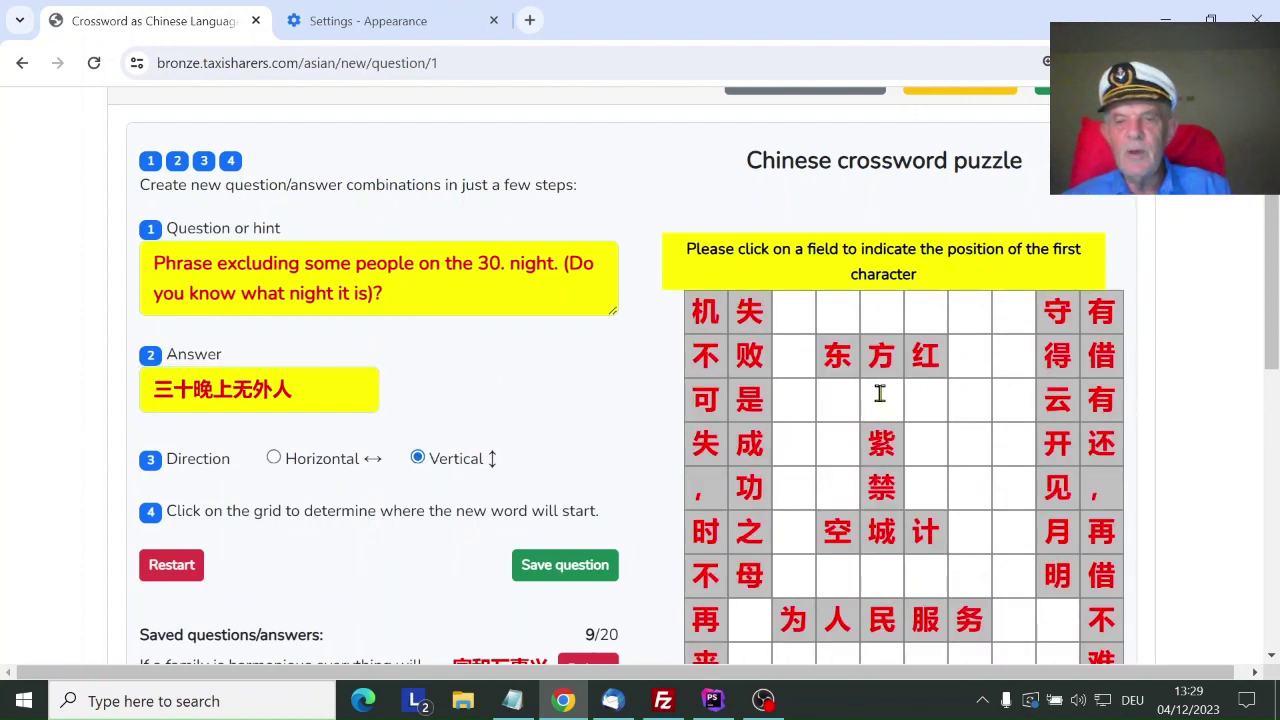
pyautogui.click(1010, 312)
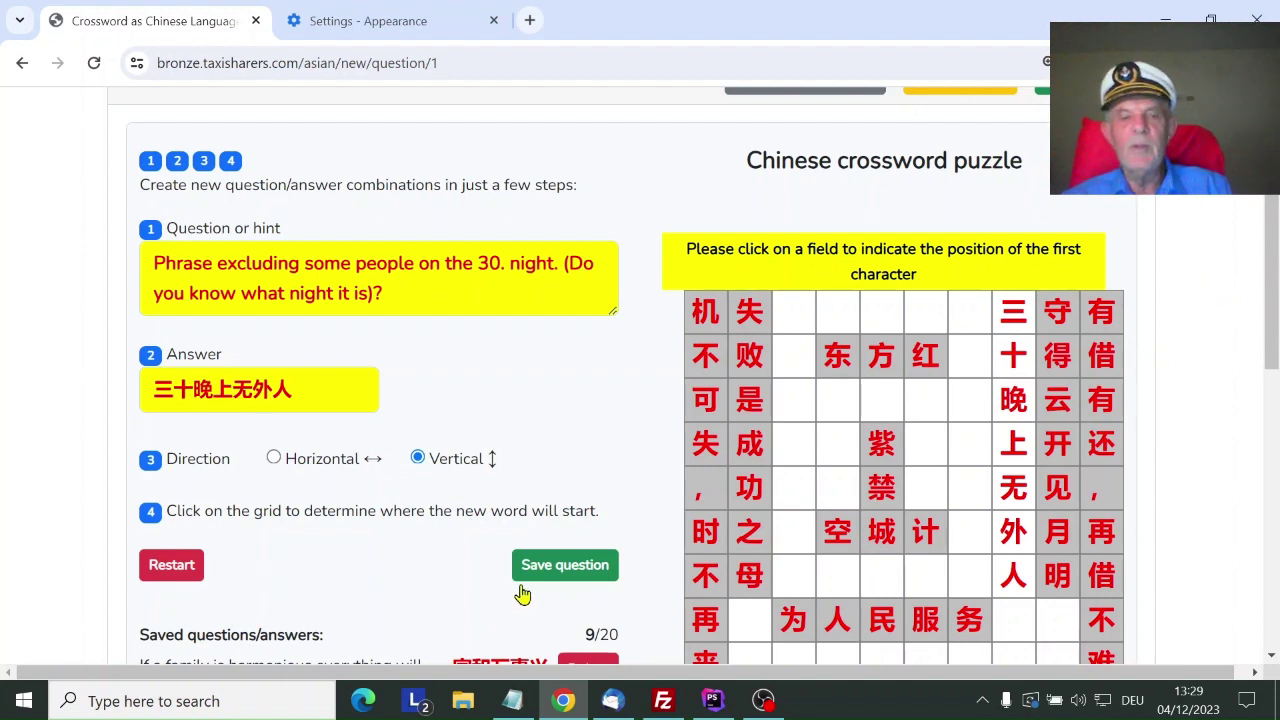
pyautogui.click(566, 568)
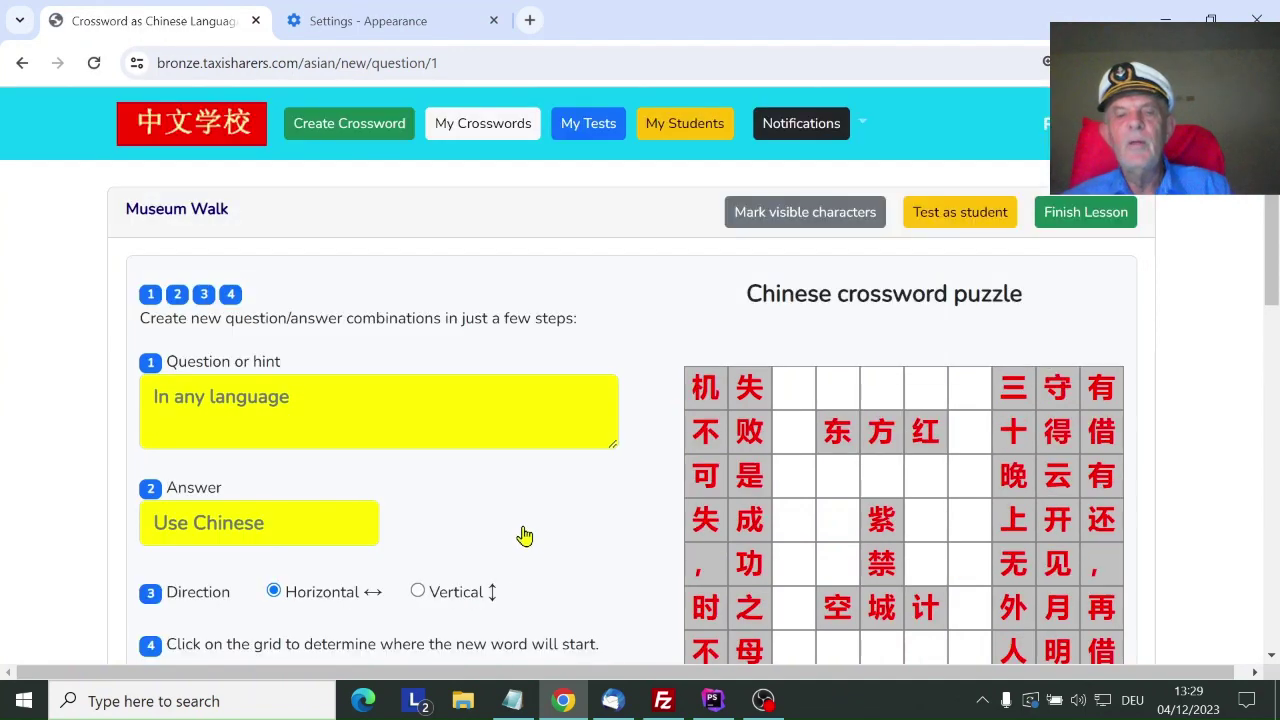
# Step: Try marking 紫 instead of 方 as a character visible to students, and restore the original marking
pyautogui.scroll(-1, 1054, 468)
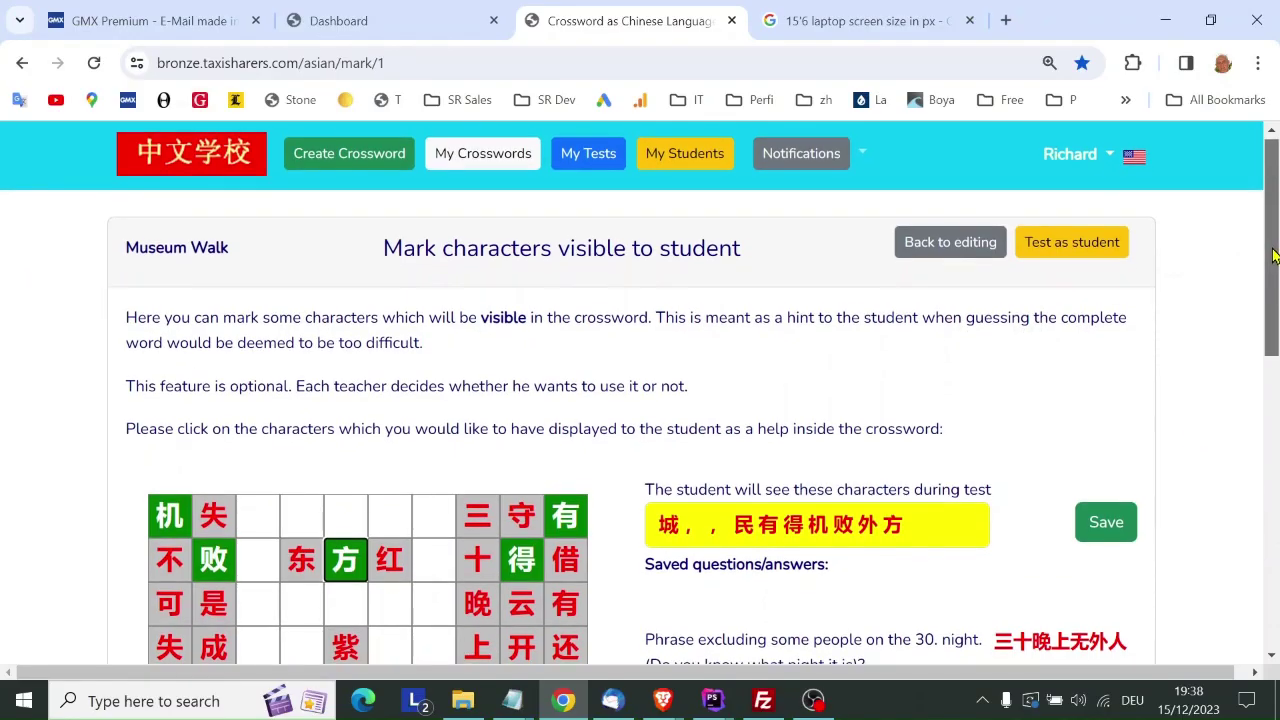
pyautogui.moveTo(1275, 256); pyautogui.dragTo(1245, 362)
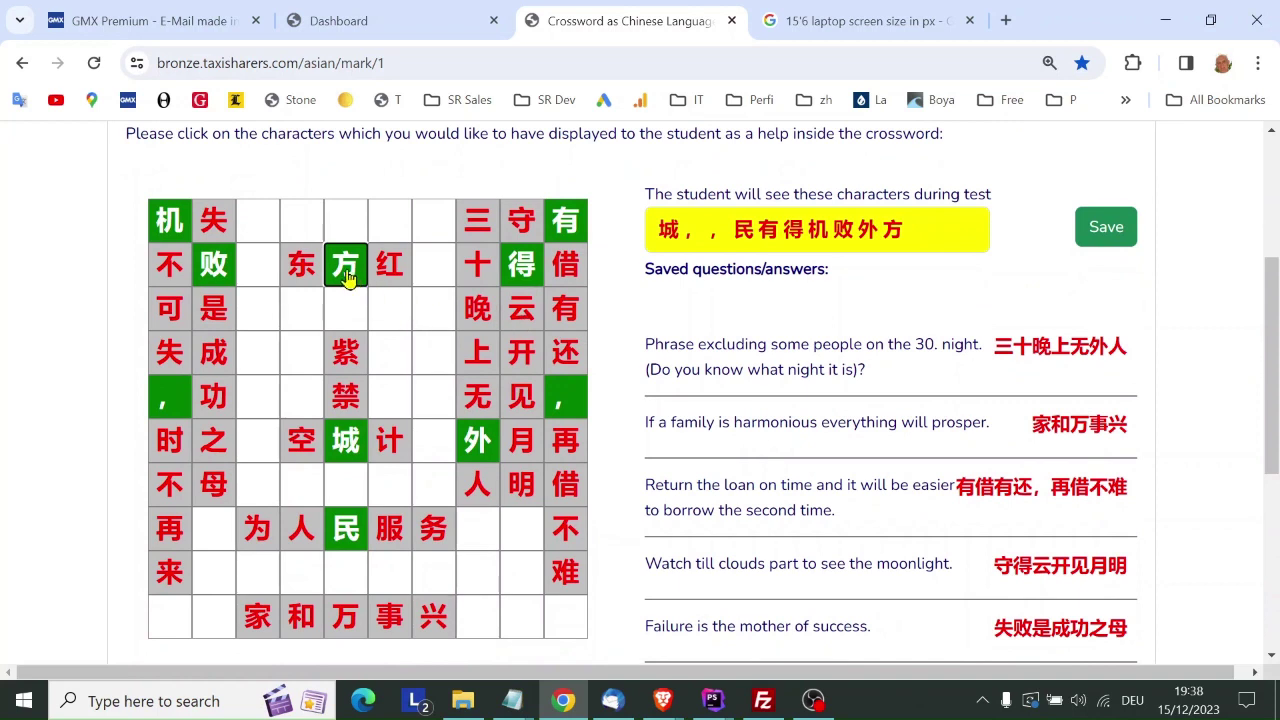
pyautogui.click(346, 277)
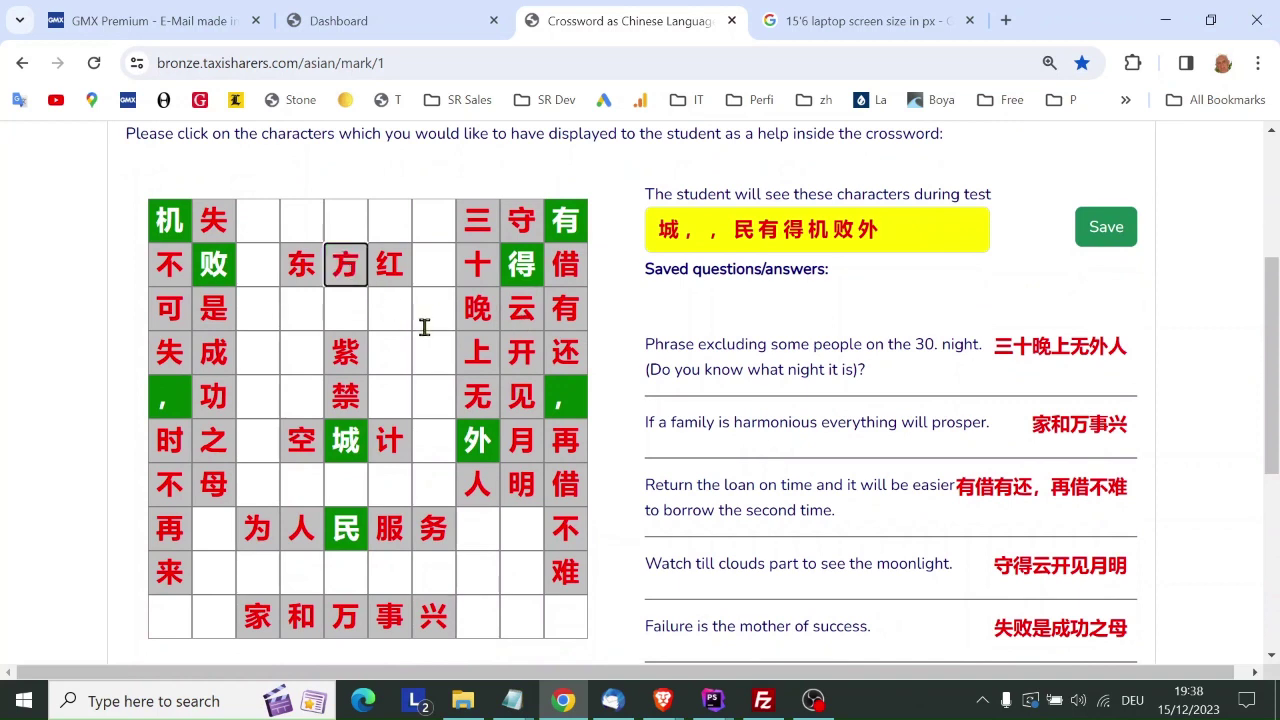
pyautogui.click(340, 355)
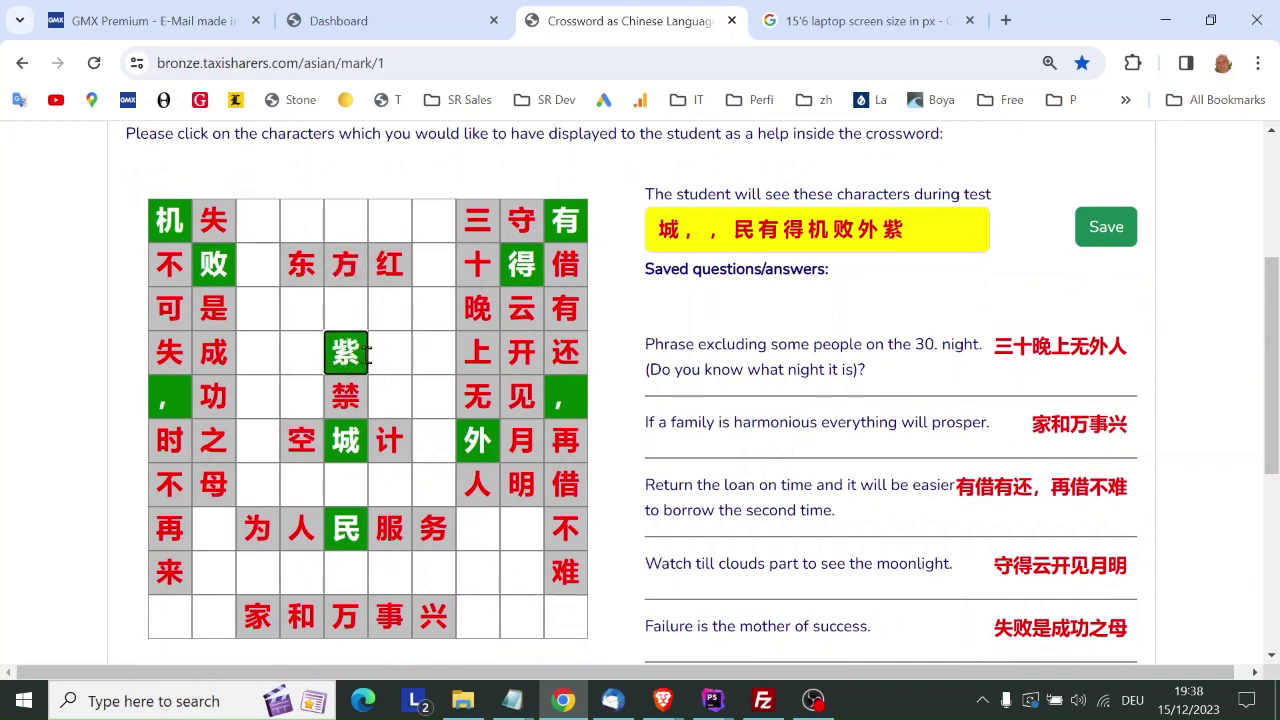
pyautogui.click(345, 362)
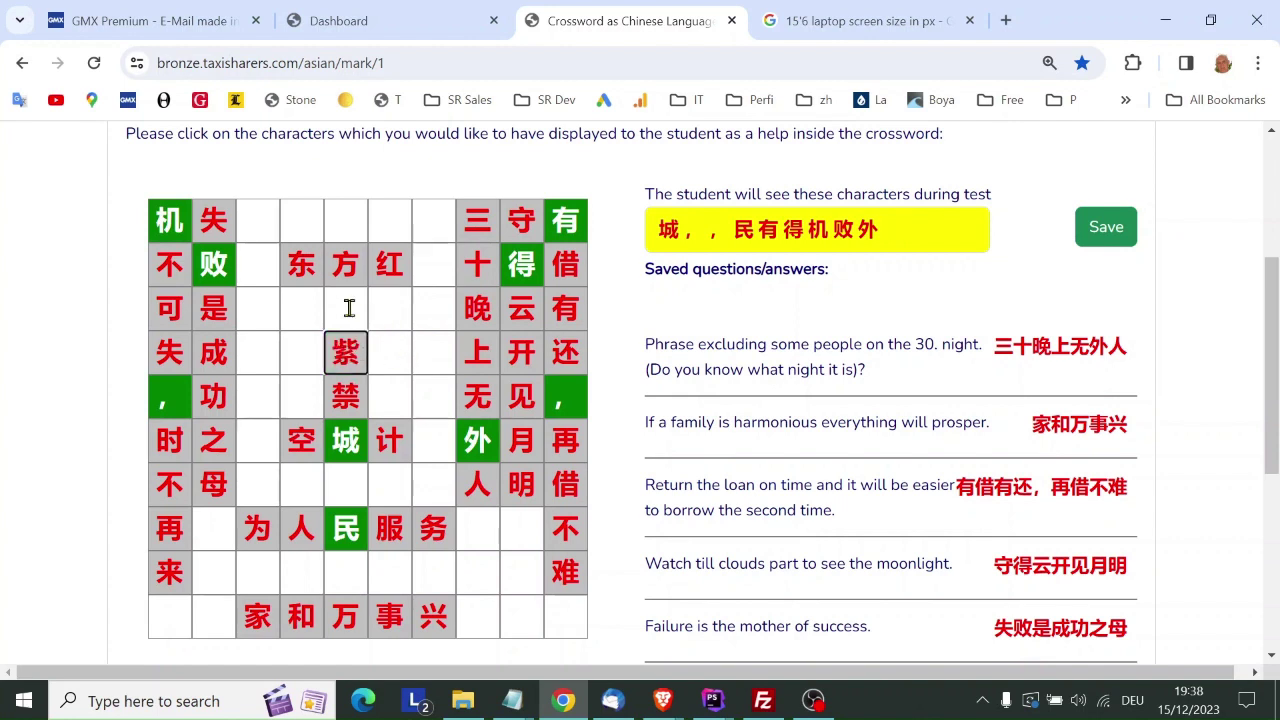
pyautogui.click(333, 276)
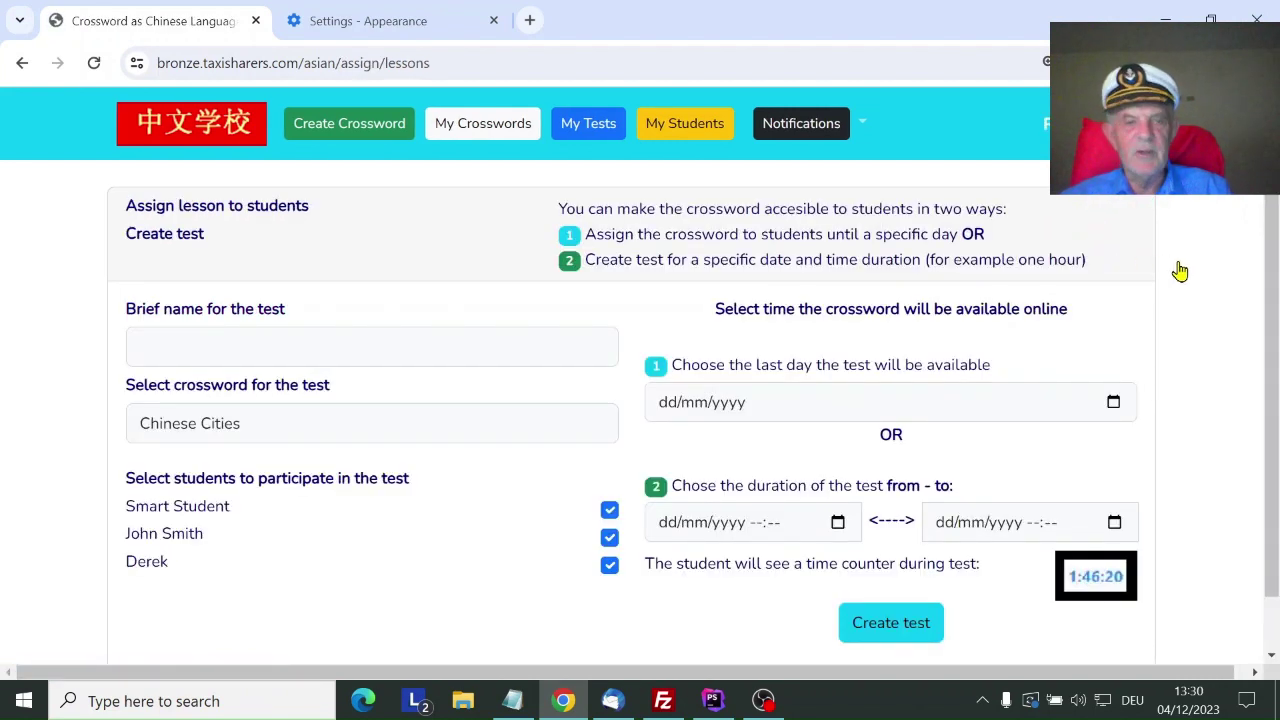
# Step: Name the new test "Christmas test" and choose the Museum Walk crossword for it
pyautogui.click(280, 344)
pyautogui.click(280, 401)
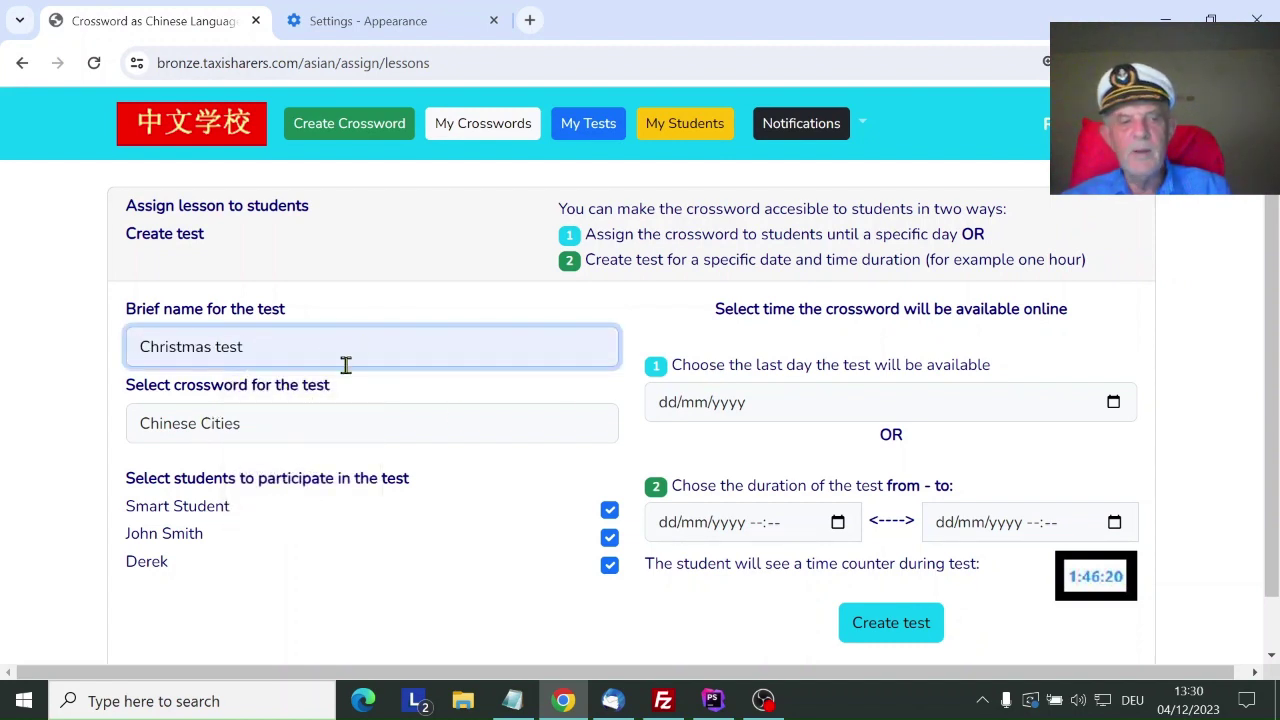
pyautogui.click(325, 440)
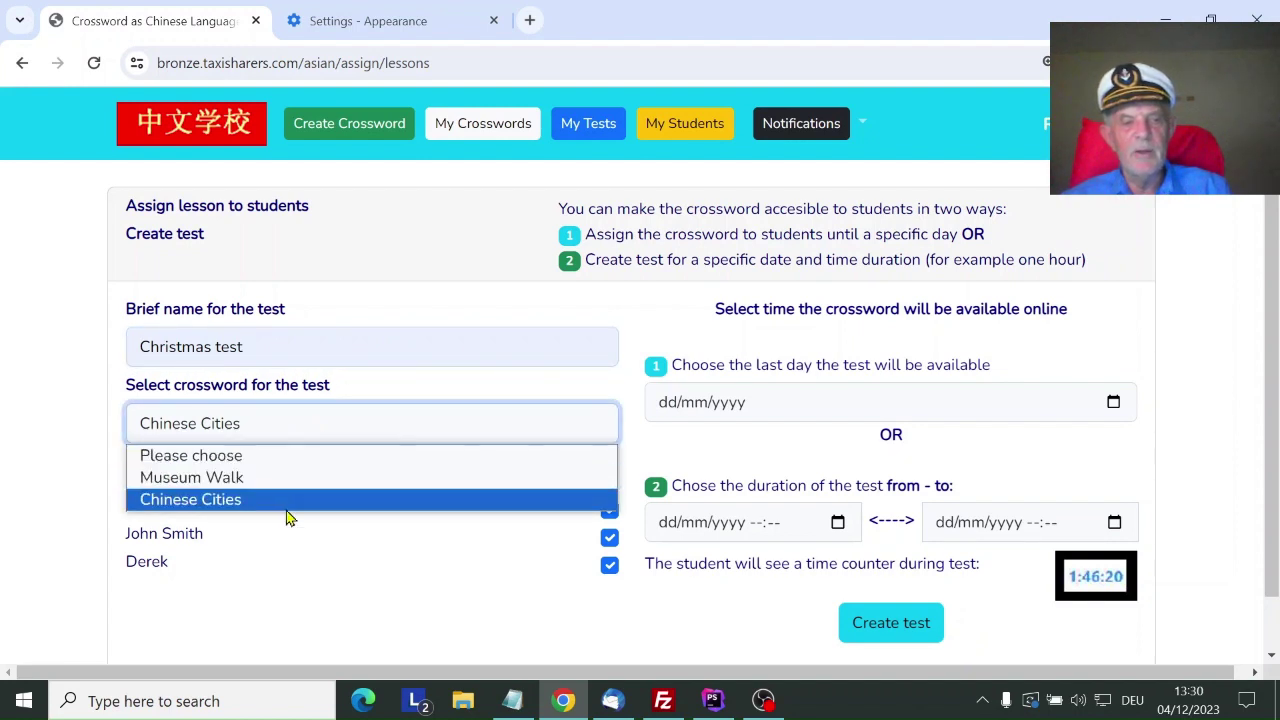
pyautogui.click(309, 478)
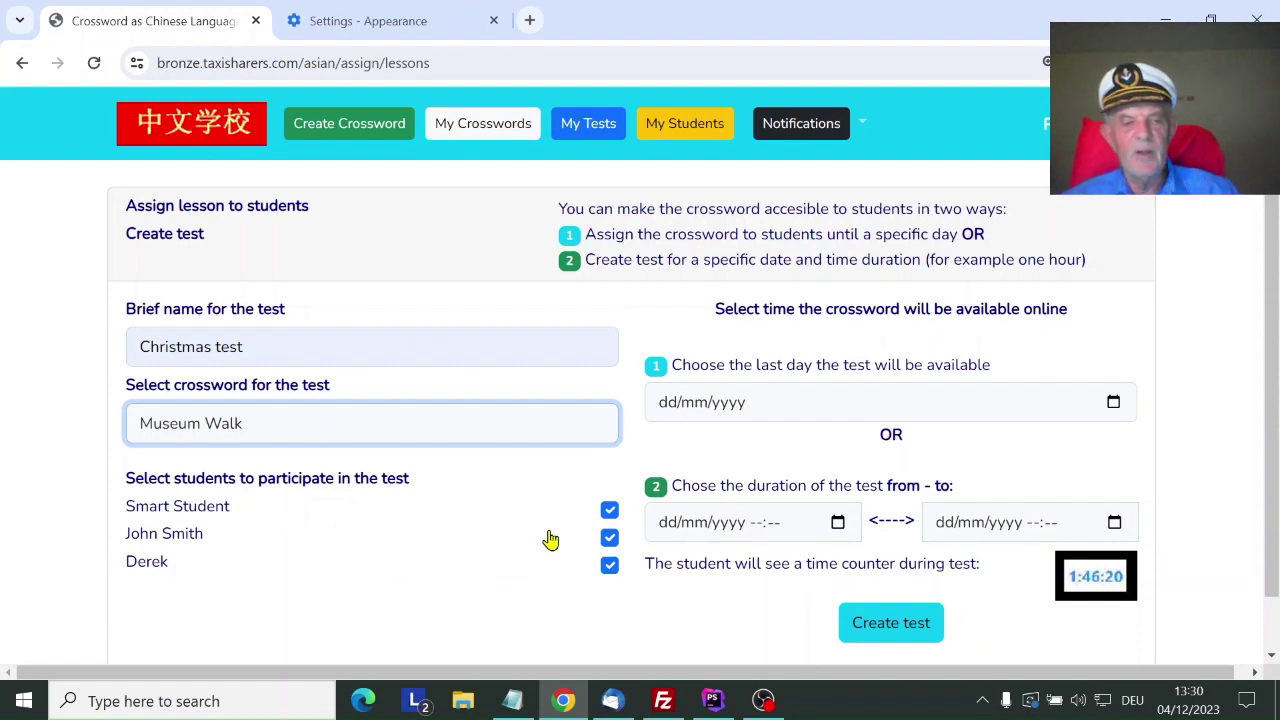
# Step: Try excluding the second listed student from the test, and include that student again
pyautogui.click(610, 541)
pyautogui.click(610, 541)
pyautogui.click(609, 535)
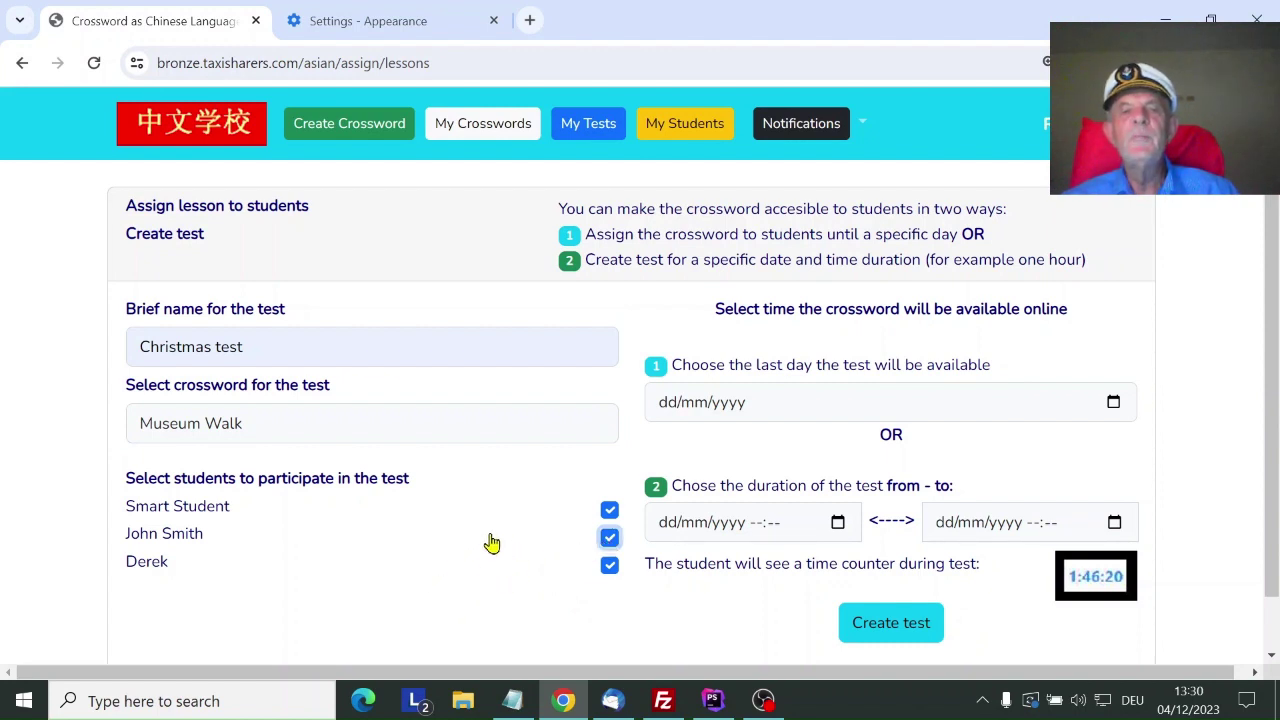
# Step: Set the start of the test's duration to 11/12/2023 with the hour 18
pyautogui.click(837, 522)
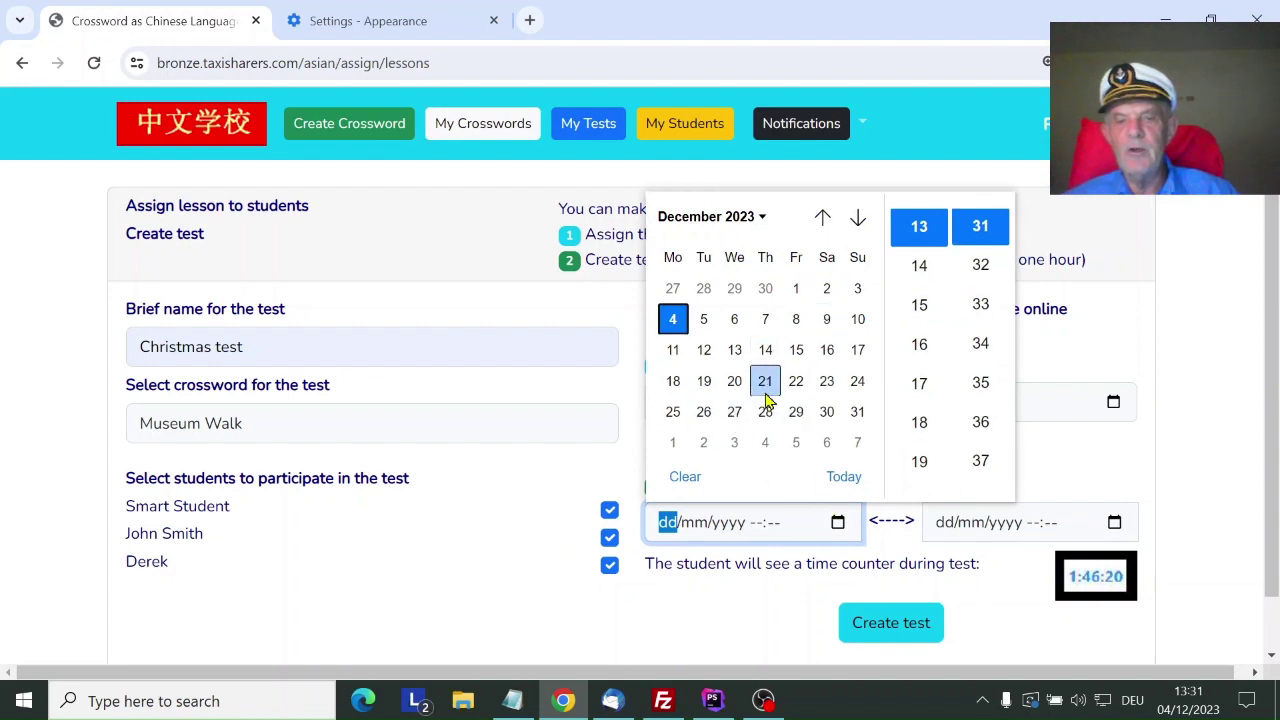
pyautogui.click(674, 353)
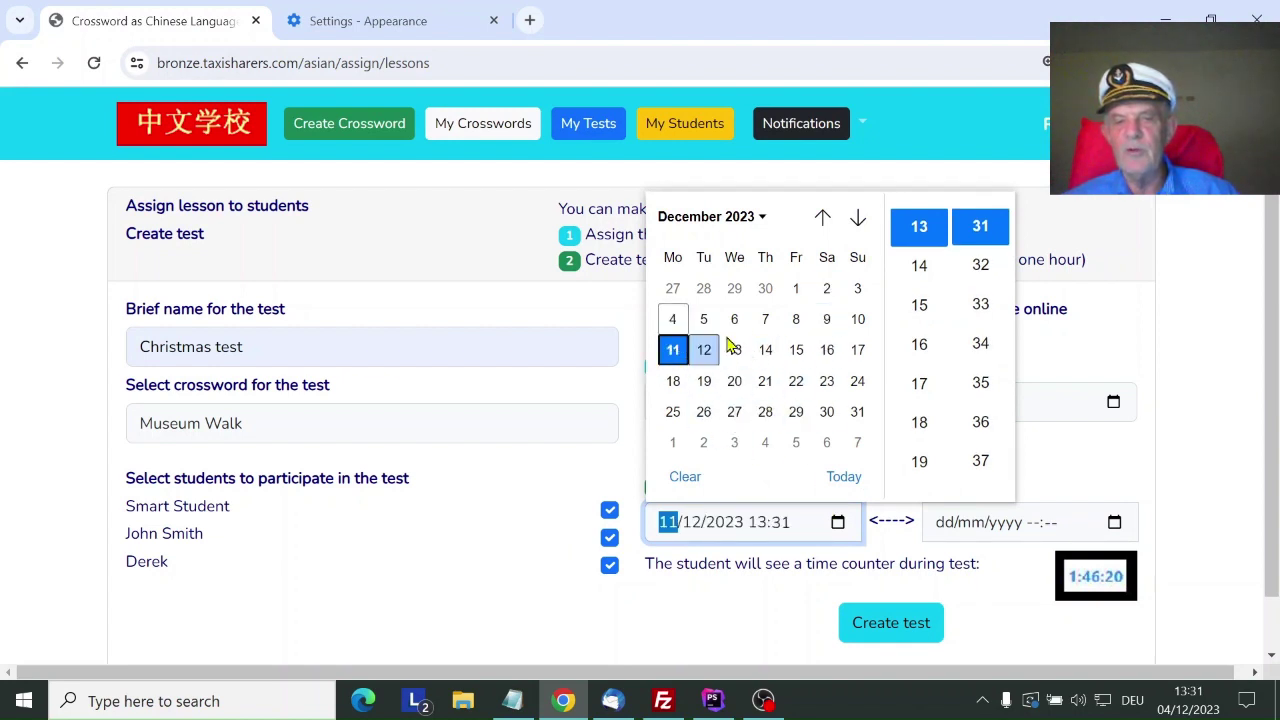
pyautogui.click(920, 425)
pyautogui.scroll(-5, 972, 410)
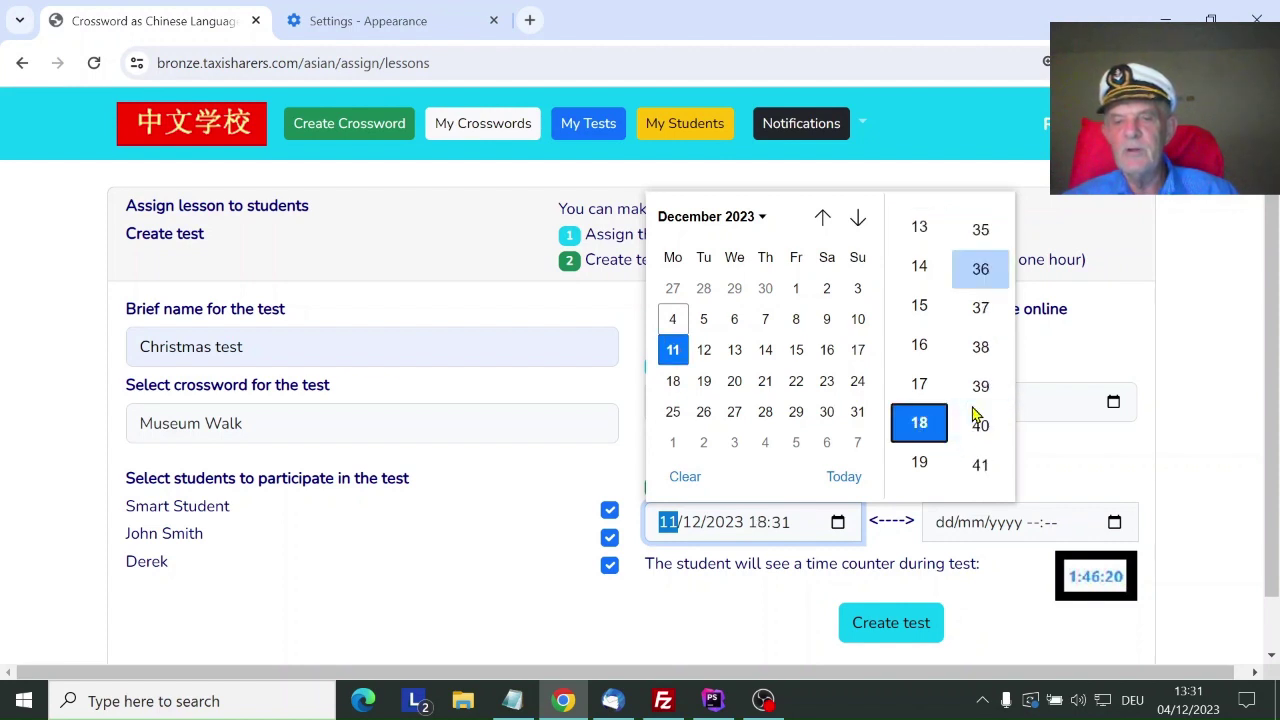
pyautogui.scroll(7, 975, 415)
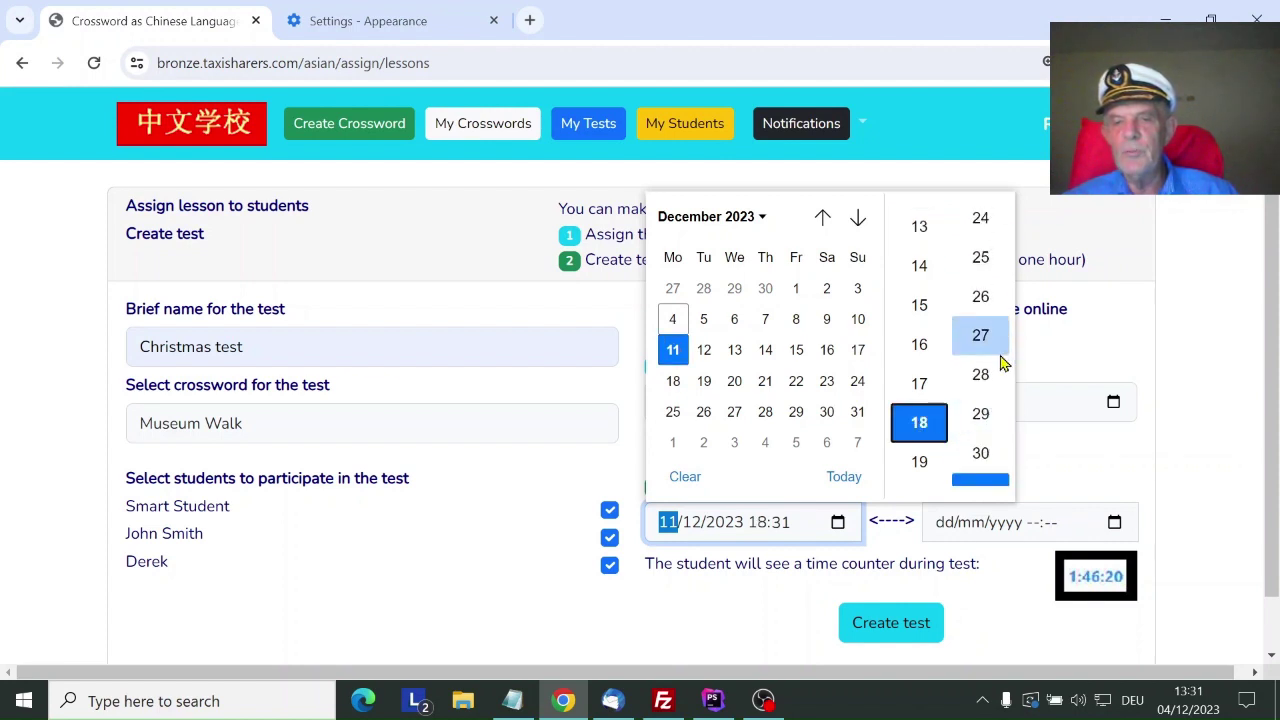
pyautogui.scroll(-2, 990, 372)
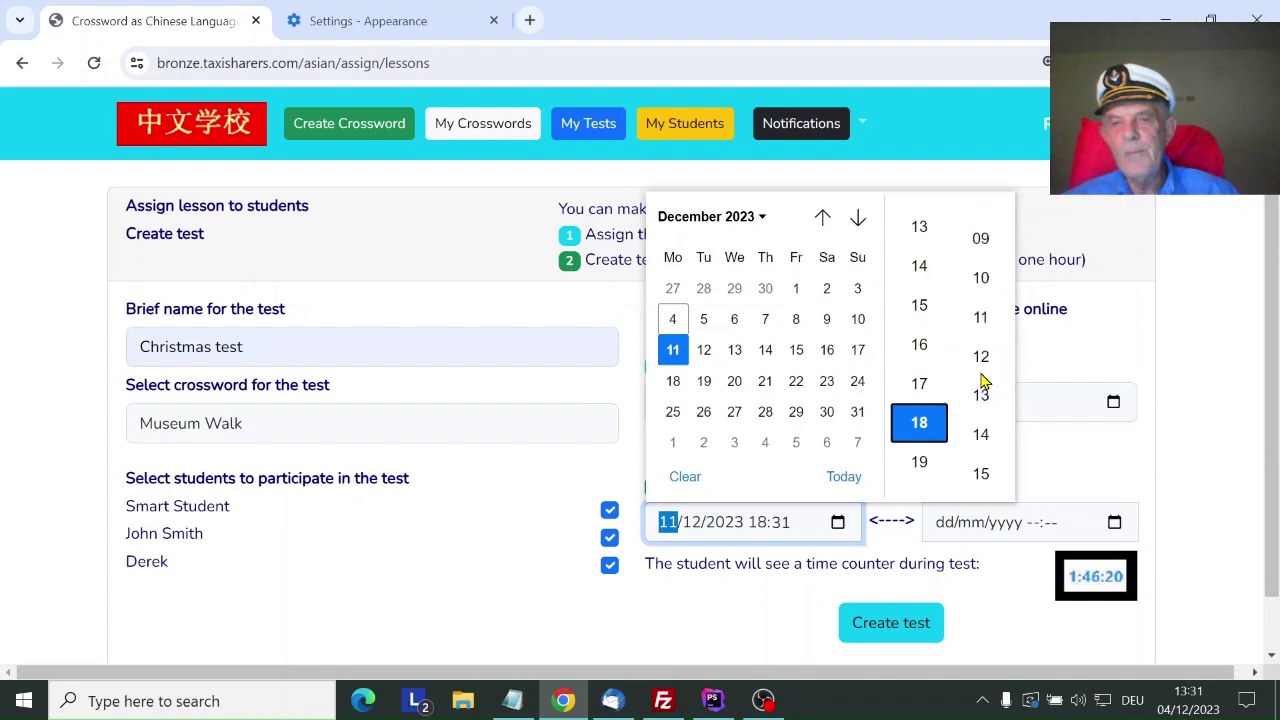